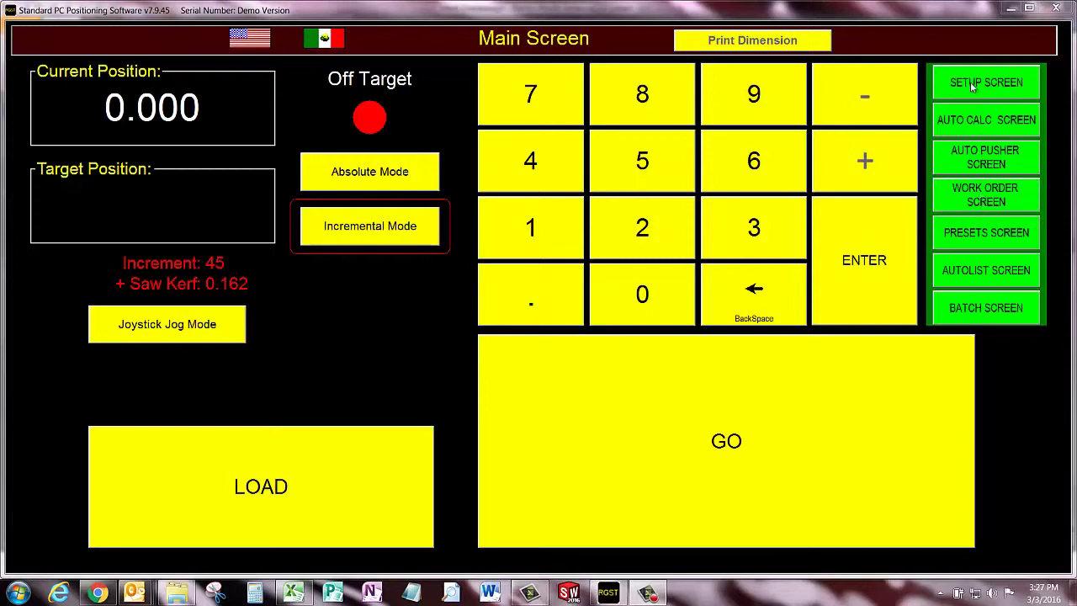
Go to the work order screen and switch the positioning to absolute mode
{"action": "left_click", "coordinate": [979, 193]}
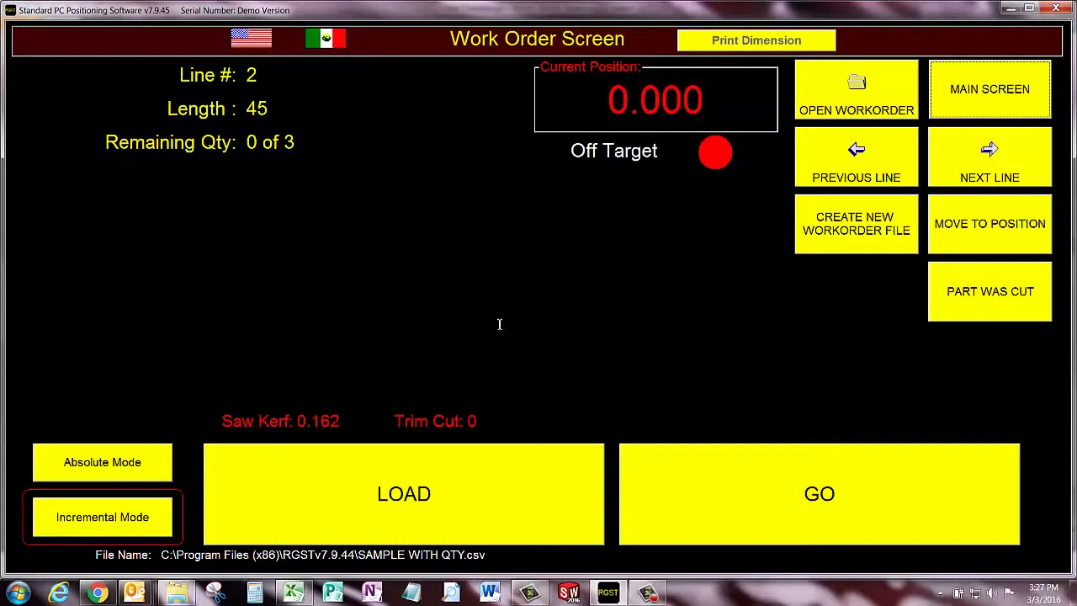
{"action": "left_click", "coordinate": [128, 467]}
{"action": "left_click", "coordinate": [108, 520]}
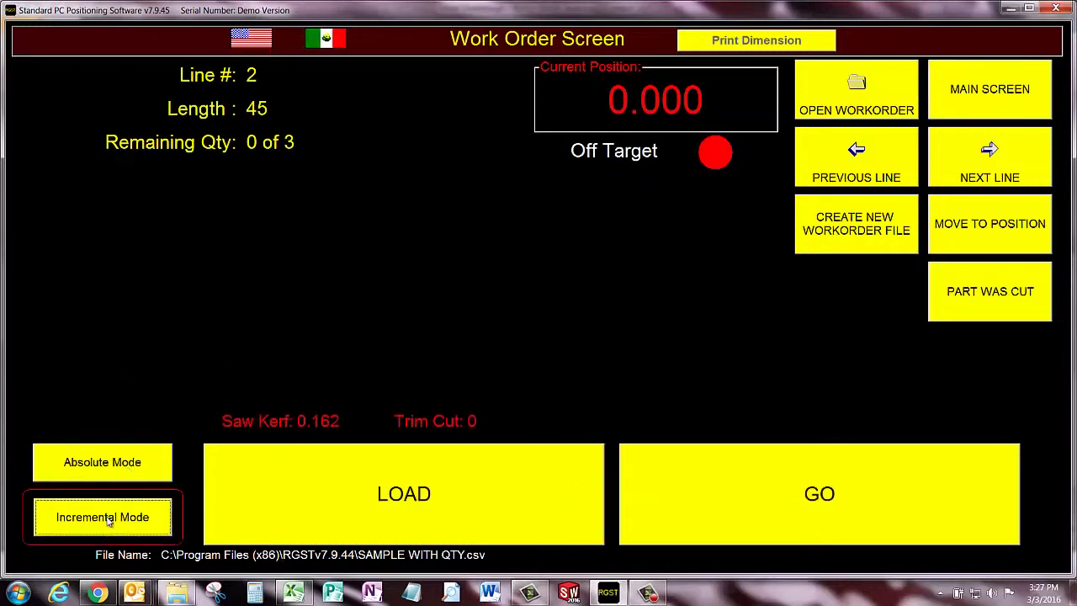
{"action": "left_click", "coordinate": [103, 468]}
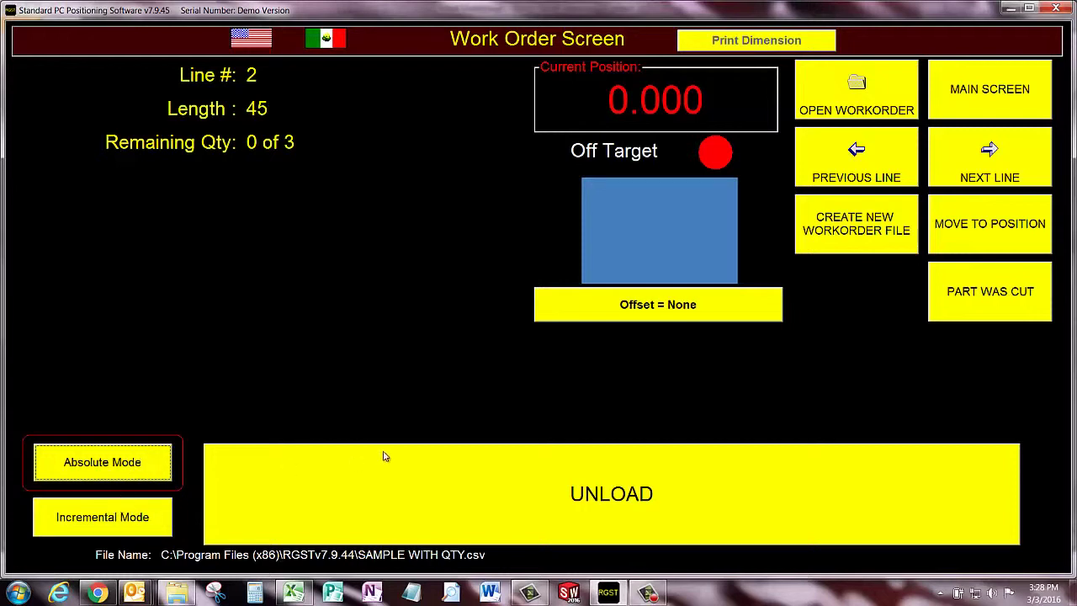
Start a new work order file and add a line with length 7 and quantity 2
{"action": "left_click", "coordinate": [876, 234]}
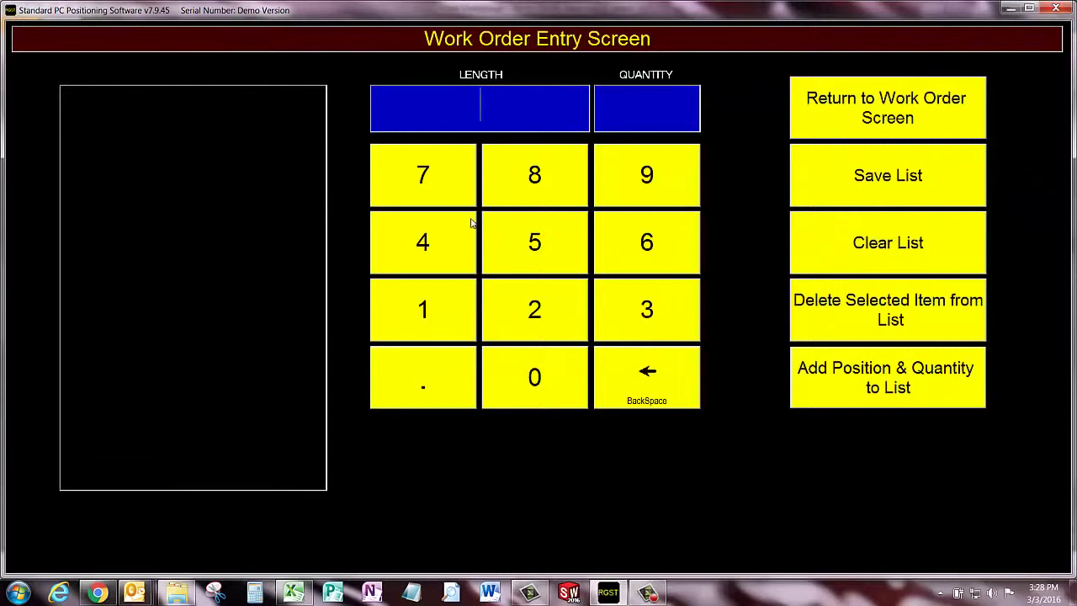
{"action": "left_click", "coordinate": [418, 171]}
{"action": "left_click", "coordinate": [530, 332]}
{"action": "left_click", "coordinate": [907, 382]}
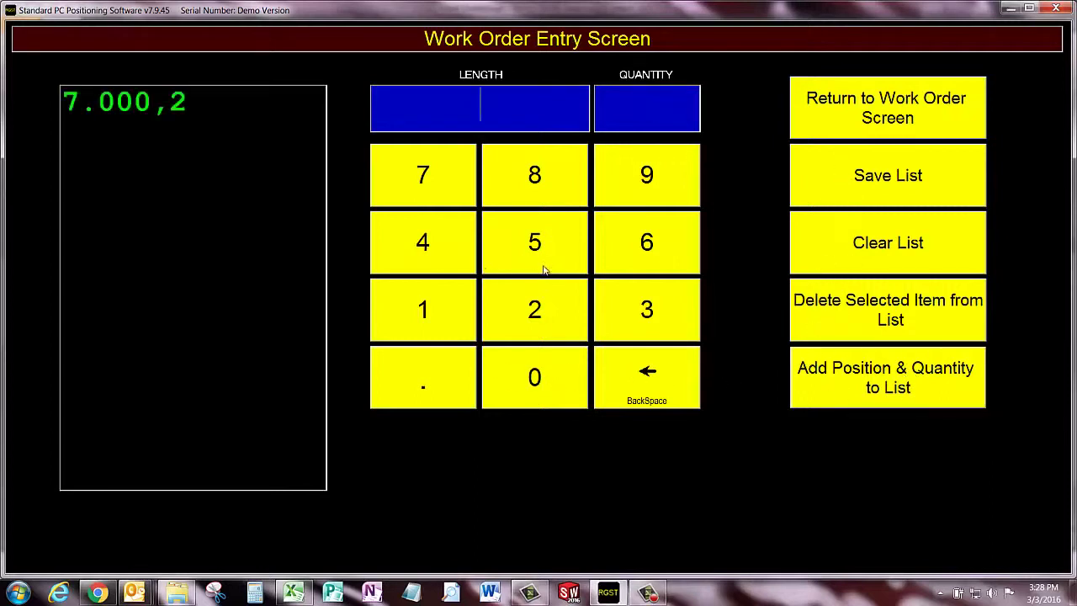
Add a work order line with length 2.25 and quantity 6
{"action": "left_click", "coordinate": [540, 309]}
{"action": "left_click", "coordinate": [411, 391]}
{"action": "left_click", "coordinate": [537, 311]}
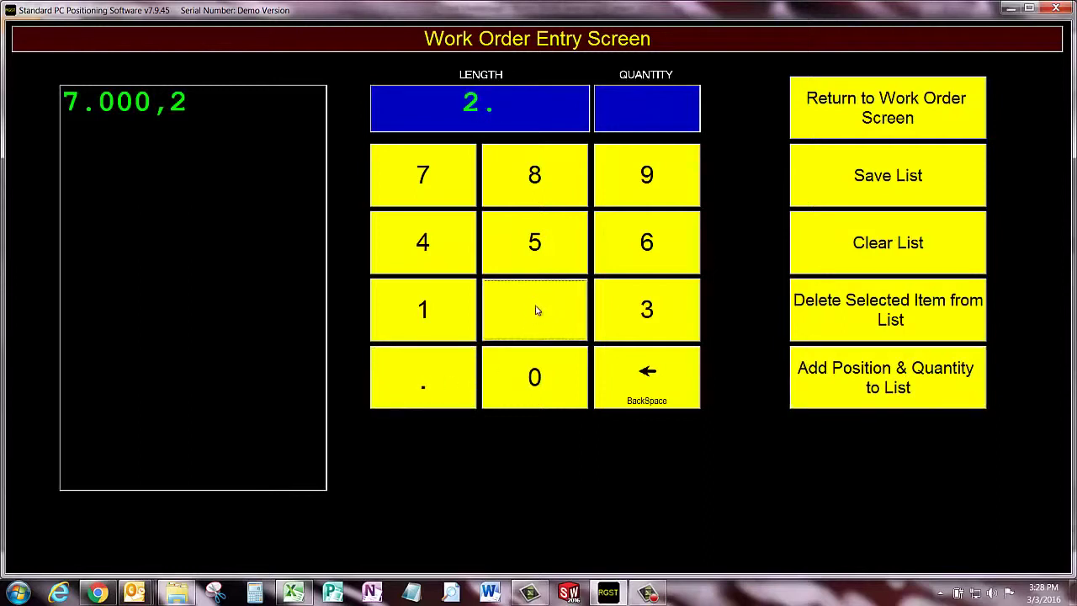
{"action": "left_click", "coordinate": [534, 242]}
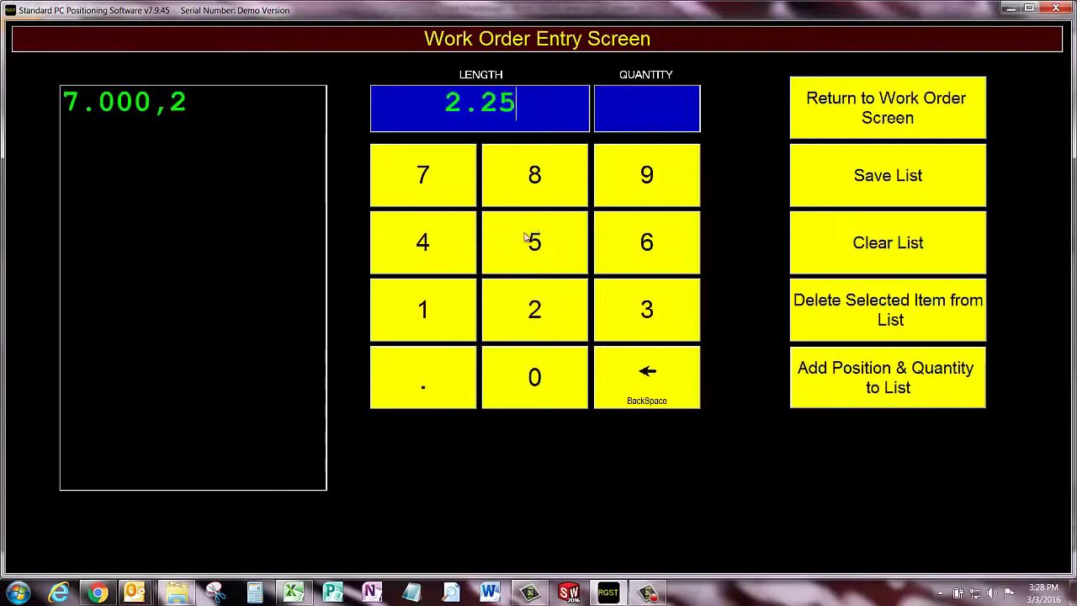
{"action": "left_click", "coordinate": [644, 244]}
{"action": "left_click", "coordinate": [885, 378]}
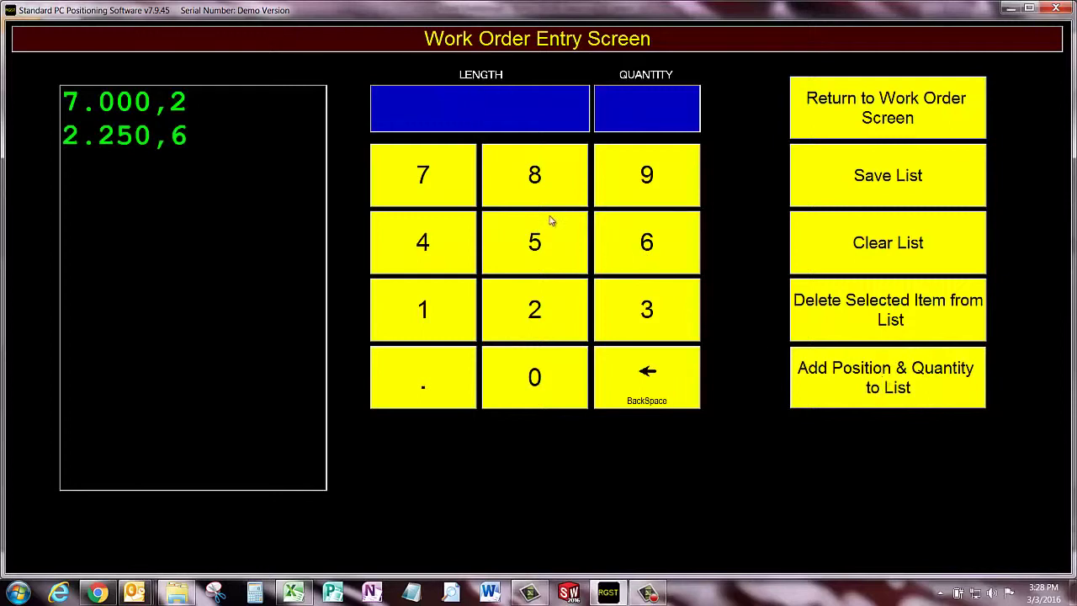
Add a work order line with length 75.5 and quantity 3
{"action": "left_click", "coordinate": [434, 188]}
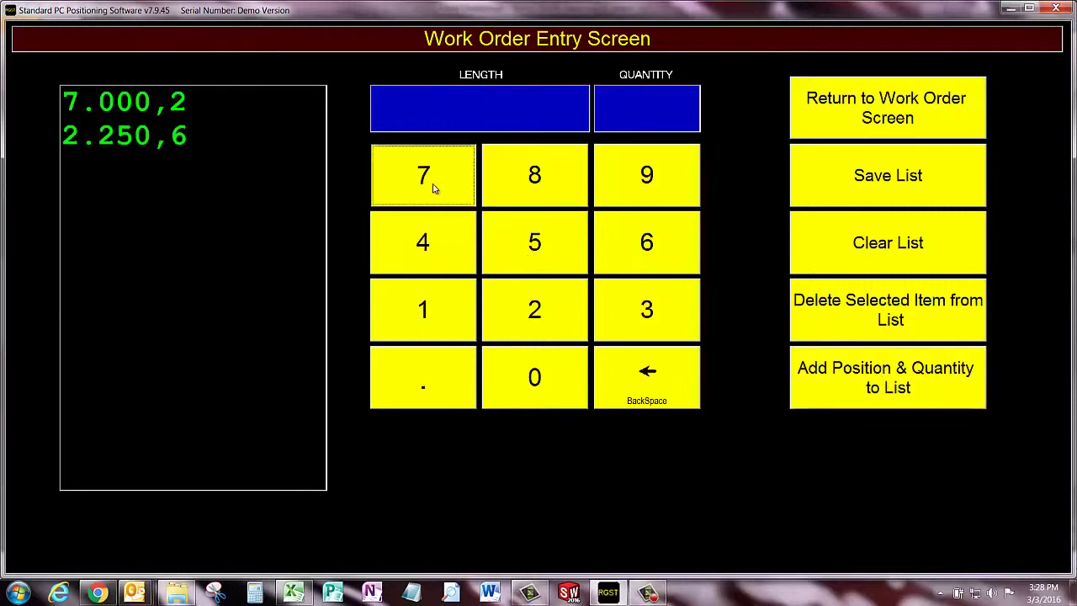
{"action": "left_click", "coordinate": [525, 261]}
{"action": "left_click", "coordinate": [431, 380]}
{"action": "left_click", "coordinate": [522, 253]}
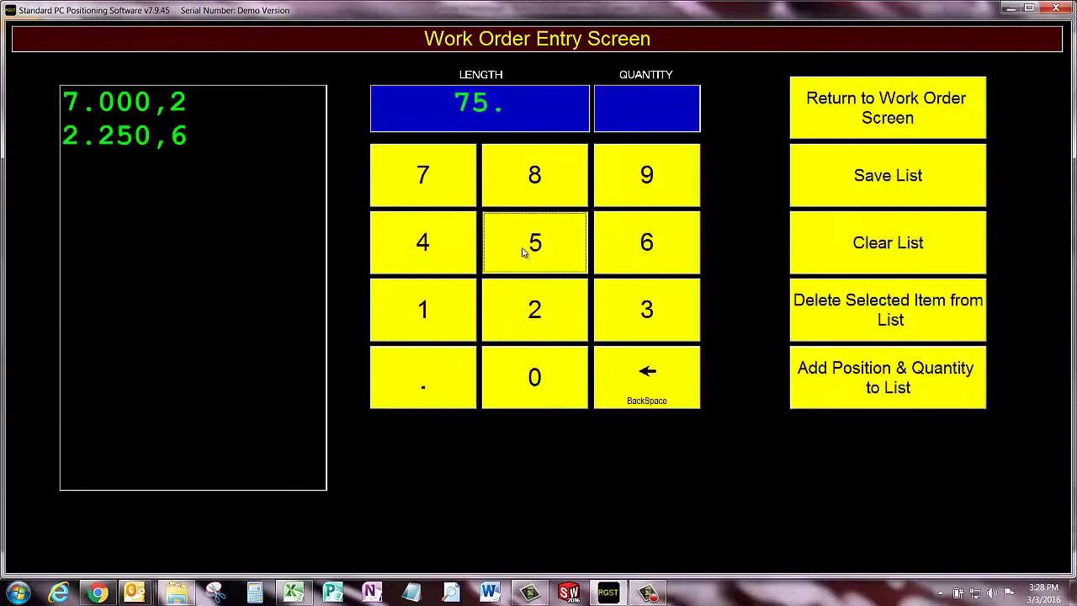
{"action": "left_click", "coordinate": [672, 283]}
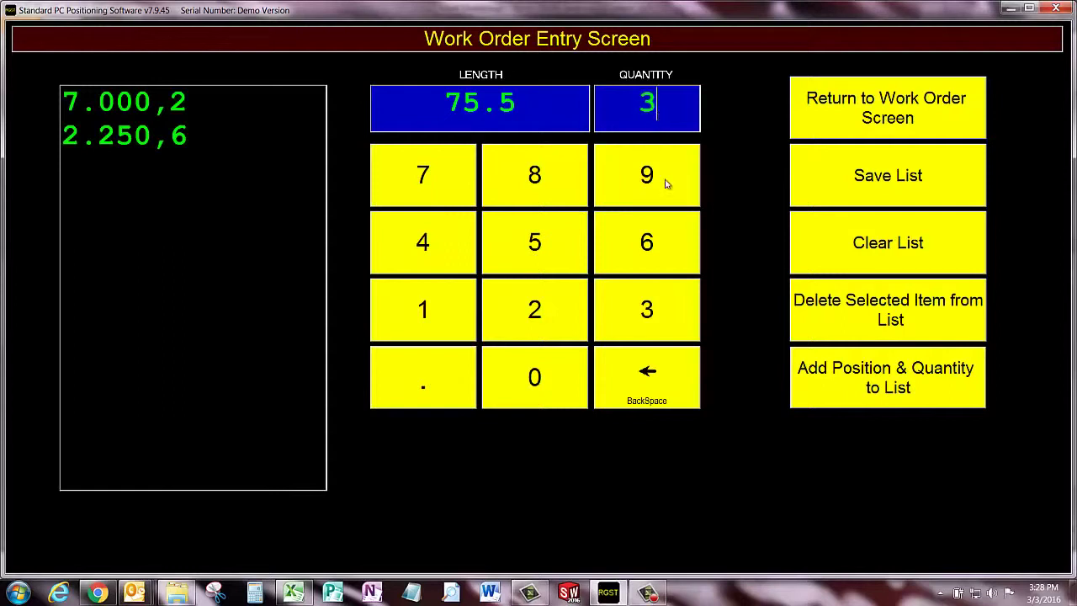
{"action": "left_click", "coordinate": [892, 392]}
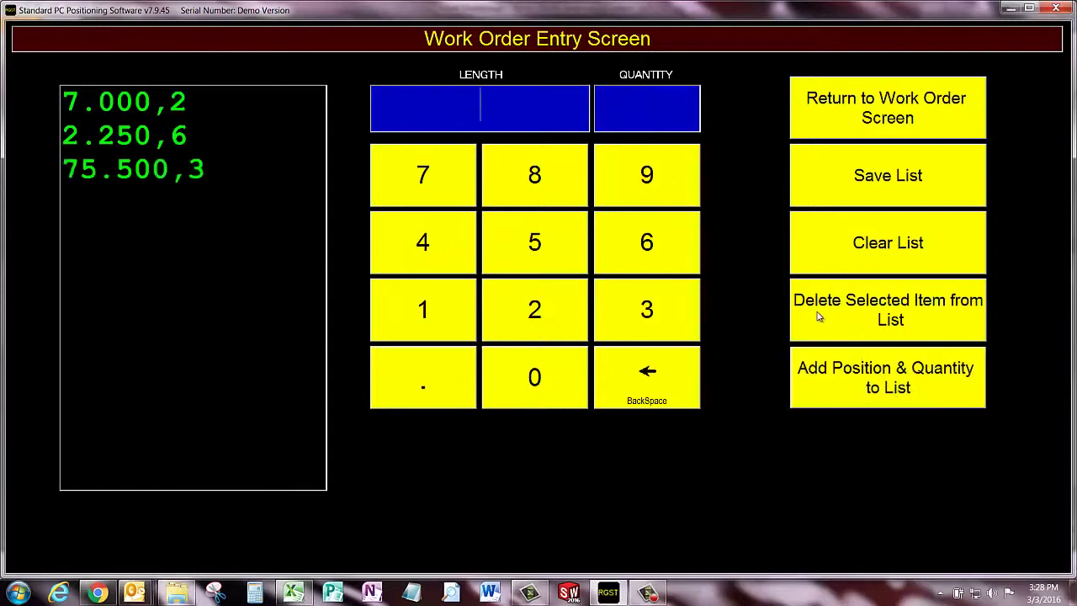
Save the cut list as a CSV work order file named NEW SAMPLE W QTY
{"action": "left_click", "coordinate": [858, 175]}
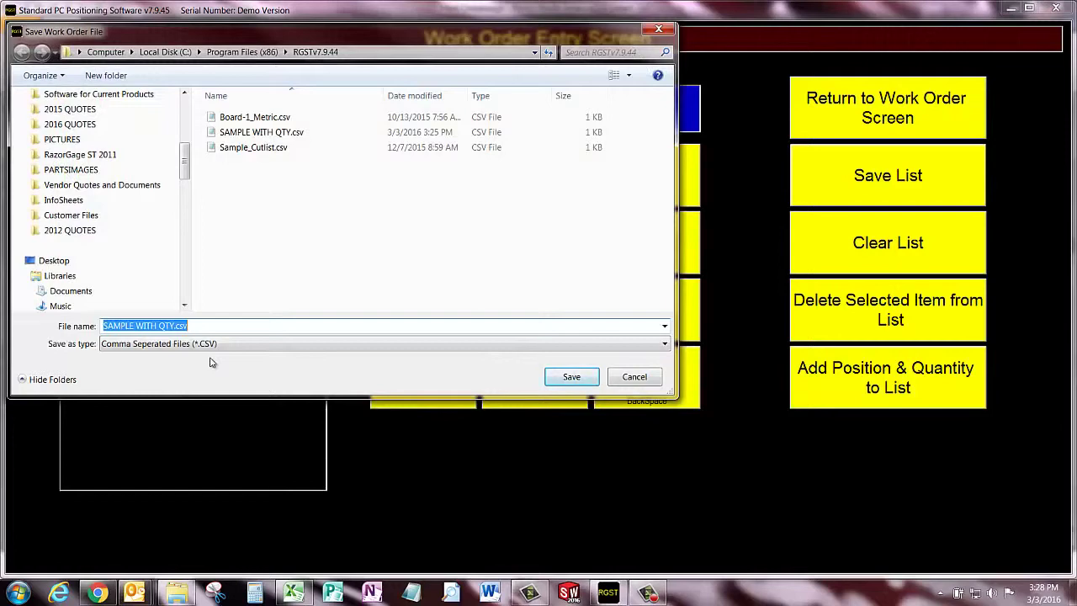
{"action": "type", "text": "NEW SAMP"}
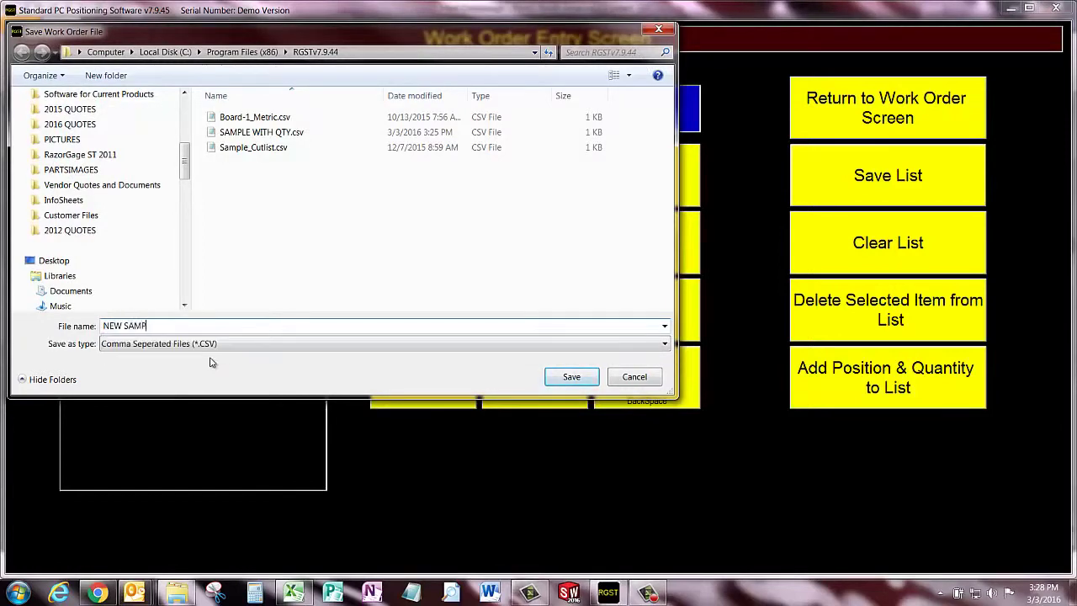
{"action": "type", "text": "LE W QTY"}
{"action": "key", "text": "Return"}
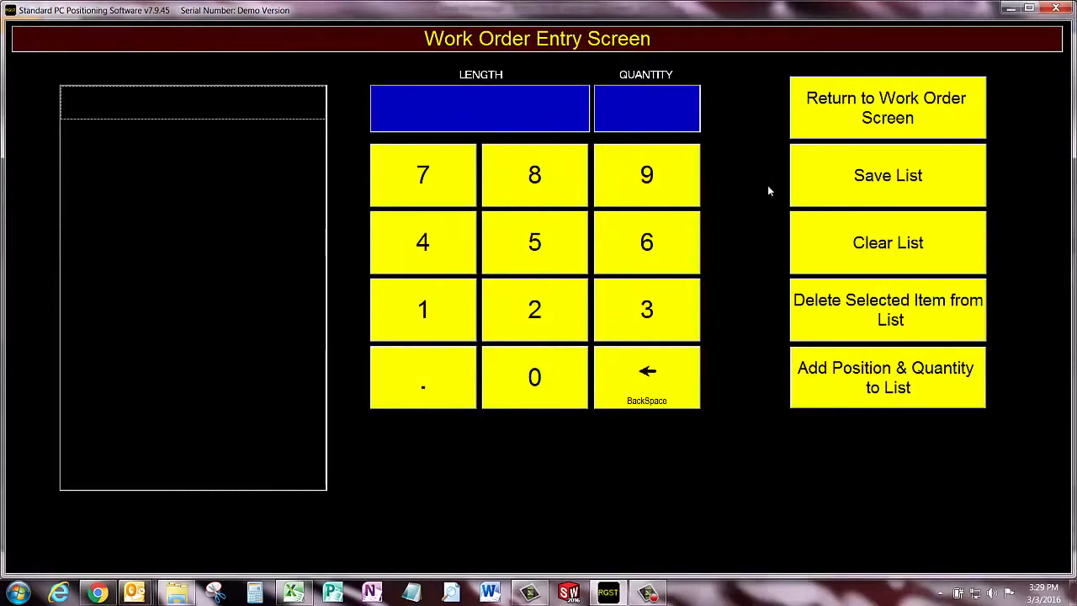
Return to the work order screen and open the work order NEW SAMPLE W QTY.csv
{"action": "left_click", "coordinate": [890, 111]}
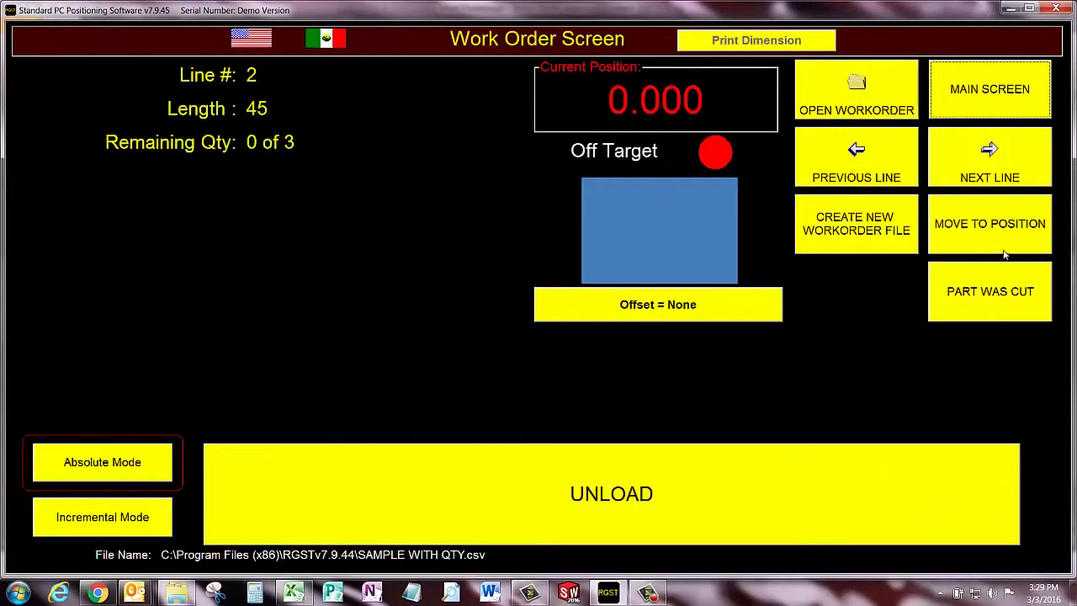
{"action": "left_click", "coordinate": [871, 96]}
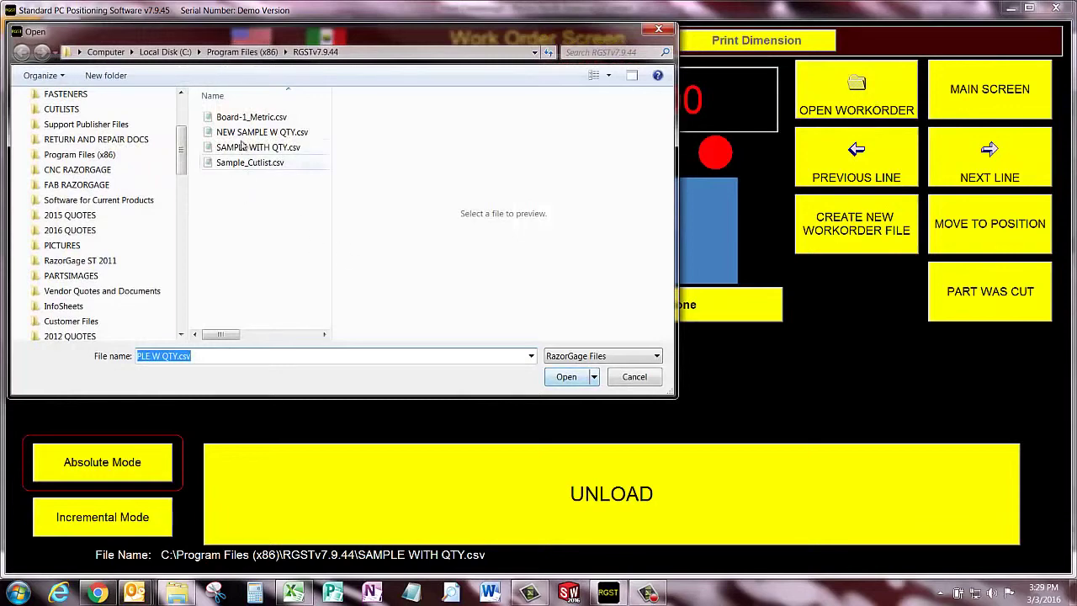
{"action": "left_click", "coordinate": [241, 132]}
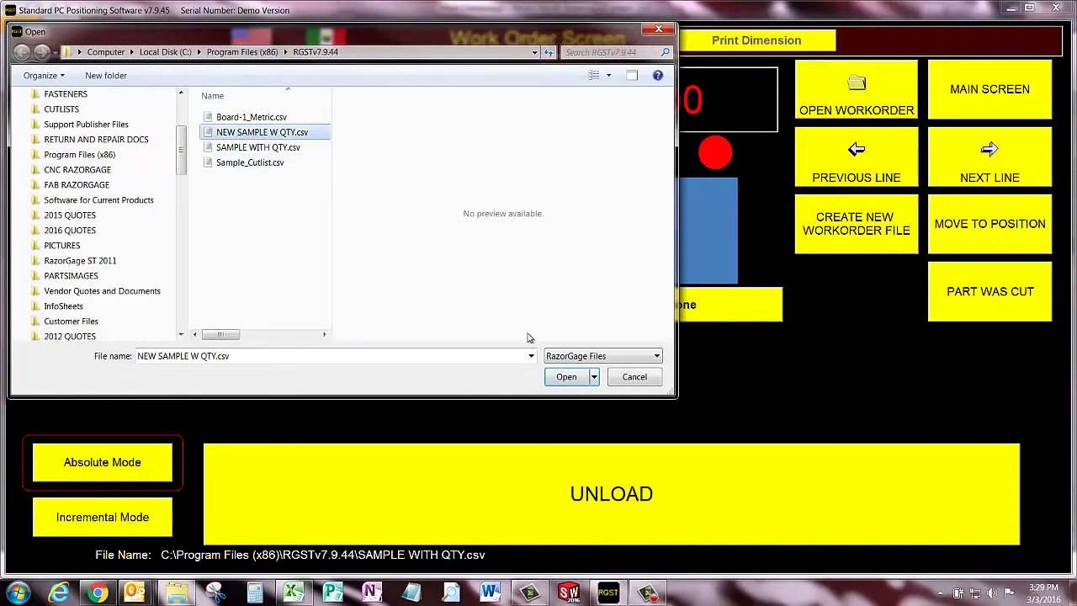
{"action": "left_click", "coordinate": [568, 378]}
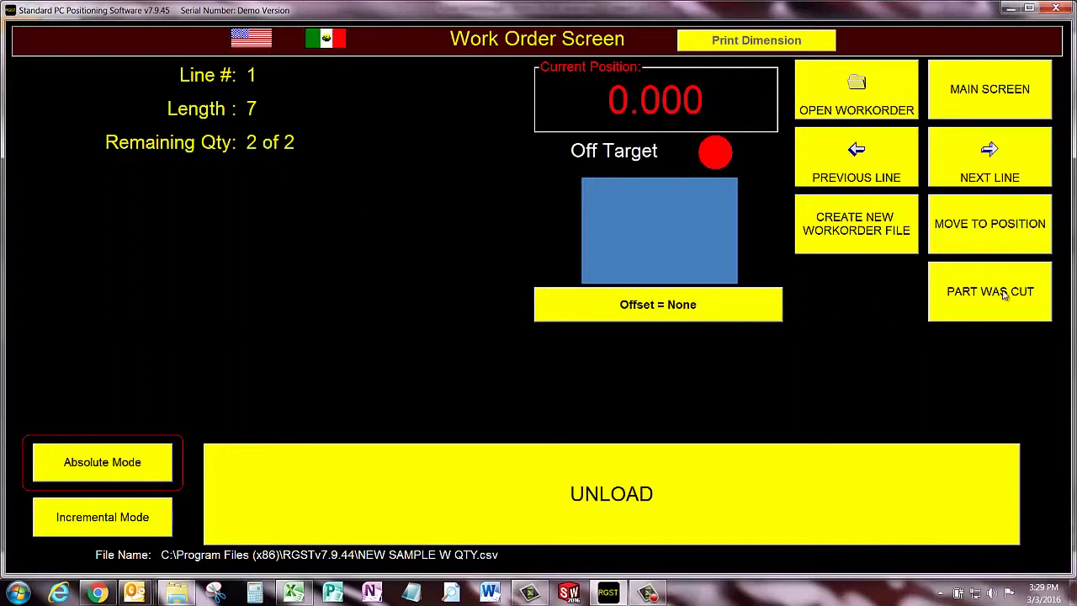
Switch to incremental mode and load stock with a length of 96 and a trim cut of 1
{"action": "left_click", "coordinate": [126, 530]}
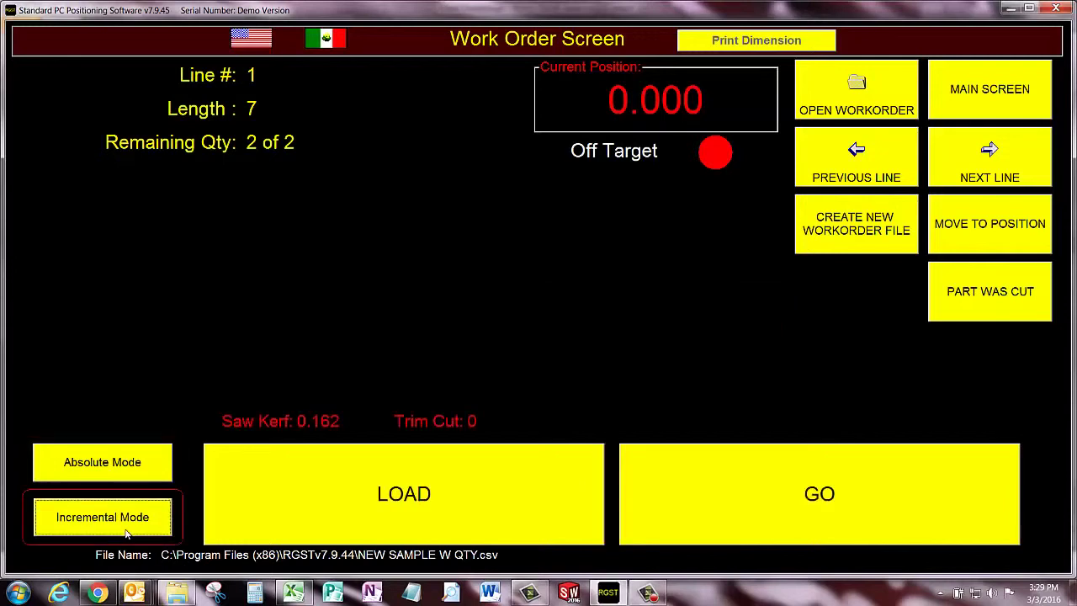
{"action": "left_click", "coordinate": [485, 491]}
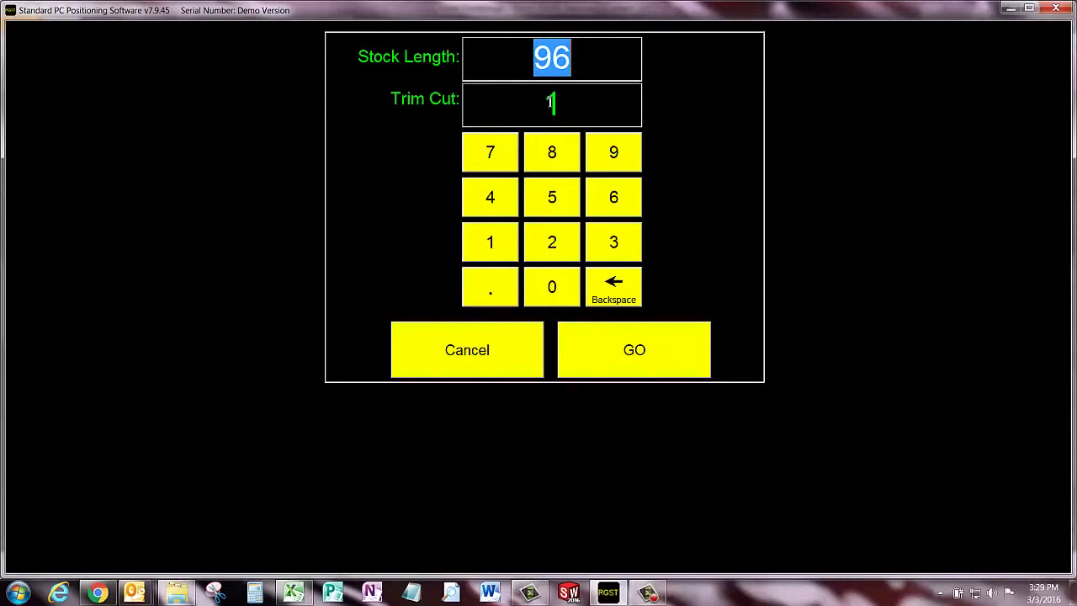
{"action": "left_click", "coordinate": [607, 357]}
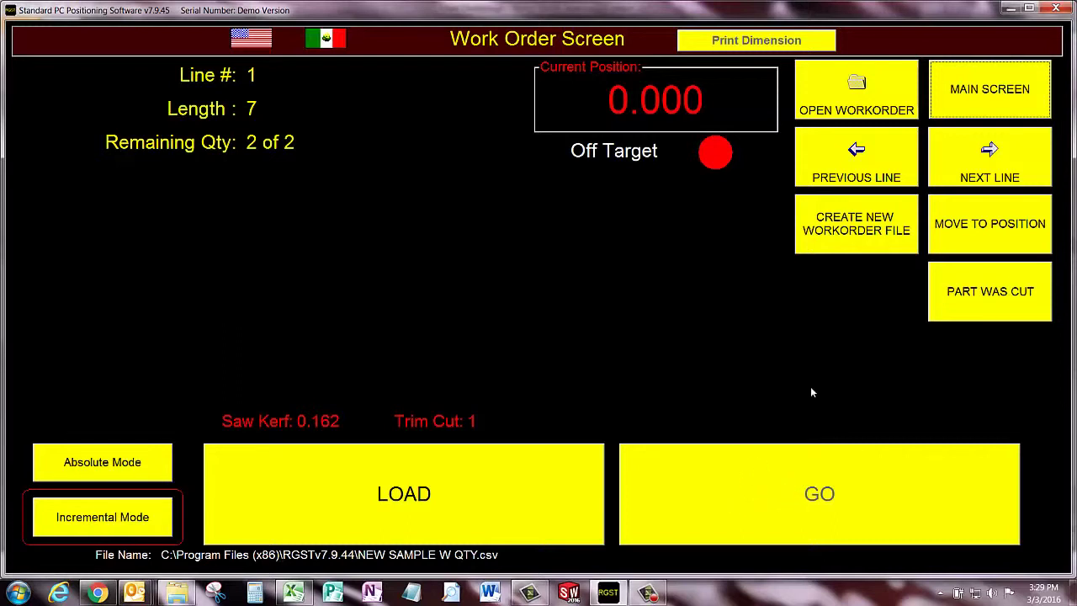
Record both length 7 parts and all six length 2.25 parts of the work order as cut
{"action": "left_click", "coordinate": [990, 294]}
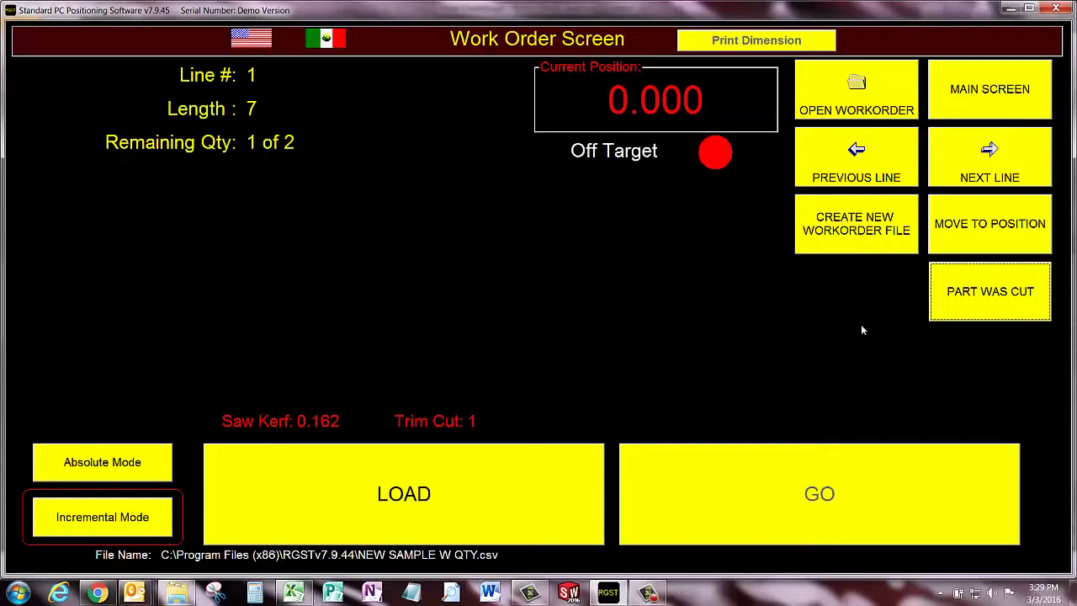
{"action": "left_click", "coordinate": [967, 308]}
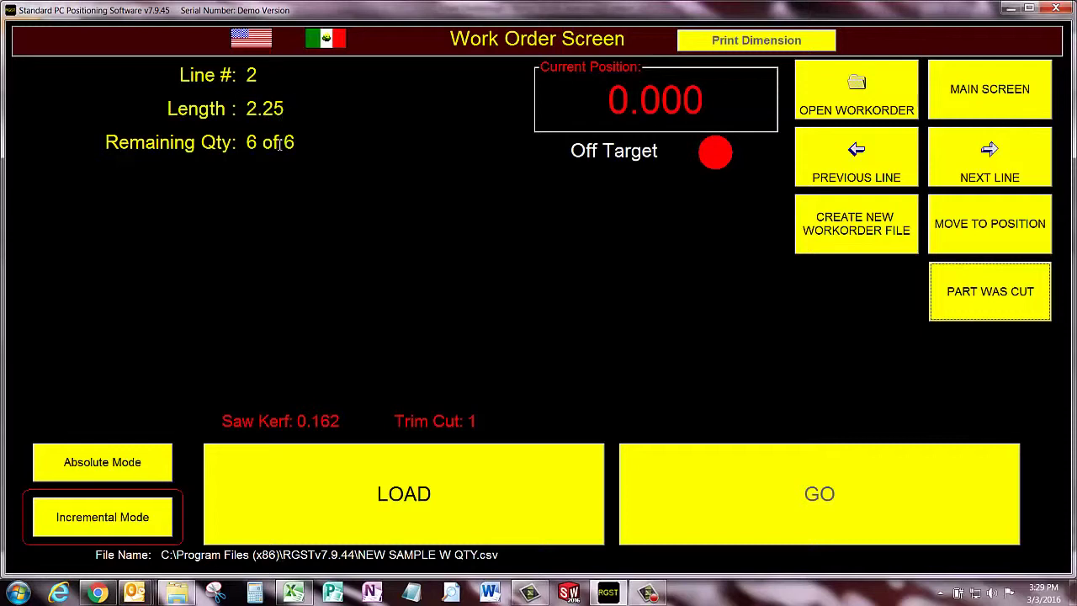
{"action": "left_click", "coordinate": [1003, 308]}
{"action": "left_click", "coordinate": [1004, 308]}
{"action": "left_click", "coordinate": [1006, 309]}
{"action": "left_click", "coordinate": [1004, 308]}
{"action": "left_click", "coordinate": [1003, 308]}
{"action": "left_click", "coordinate": [1004, 308]}
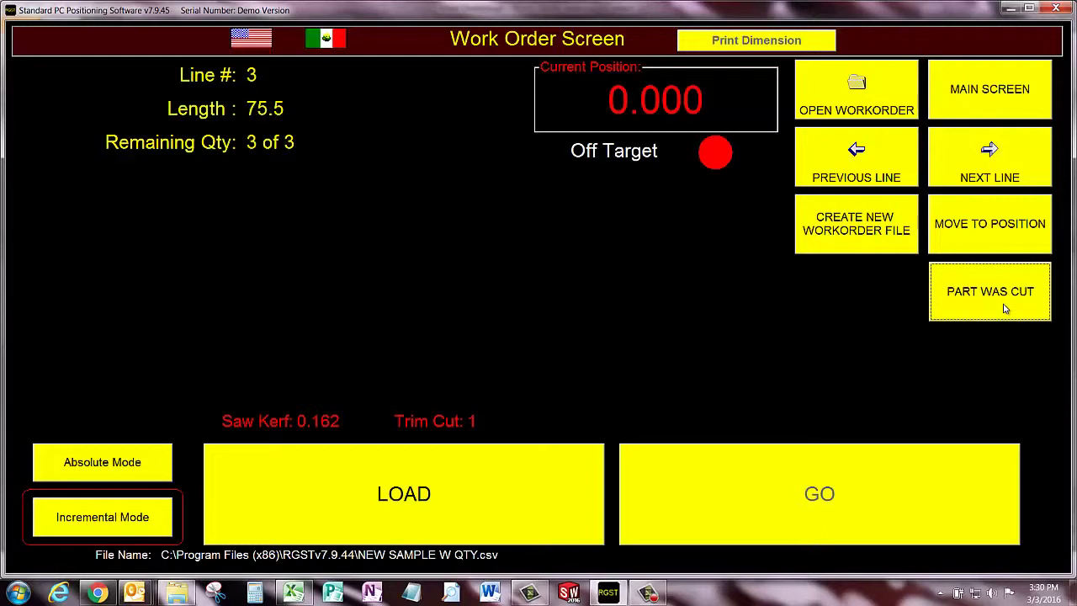